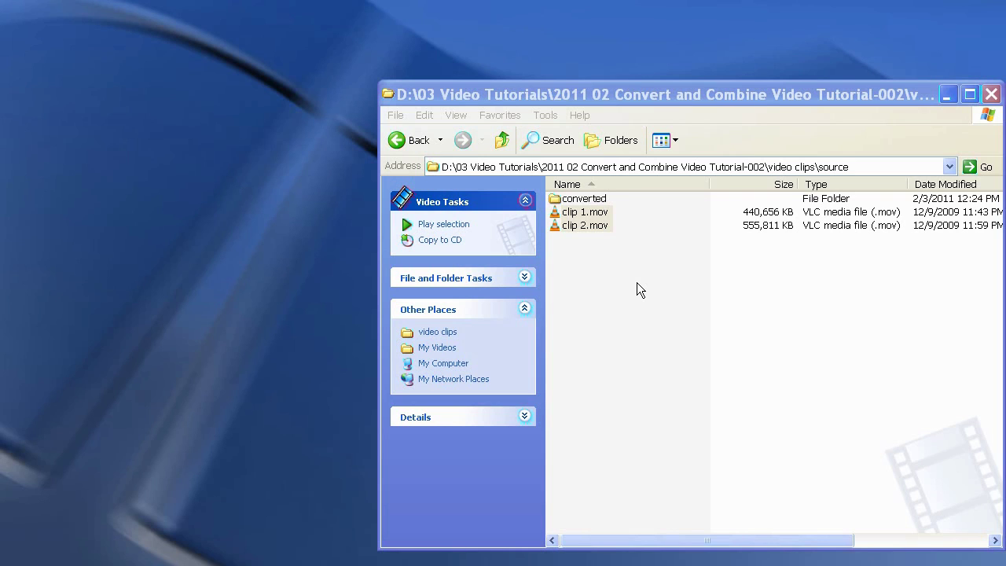
Add clip 1.mov and clip 2.mov to SUPER's encoding list and view clip 1.mov's analysis.
{"action": "key", "text": "alt+Tab"}
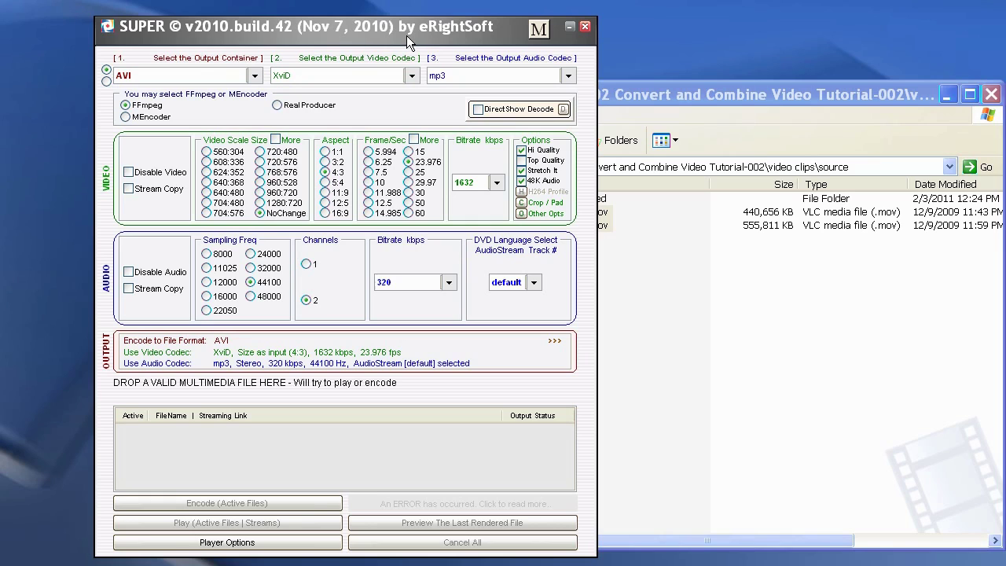
{"action": "left_click", "coordinate": [657, 92]}
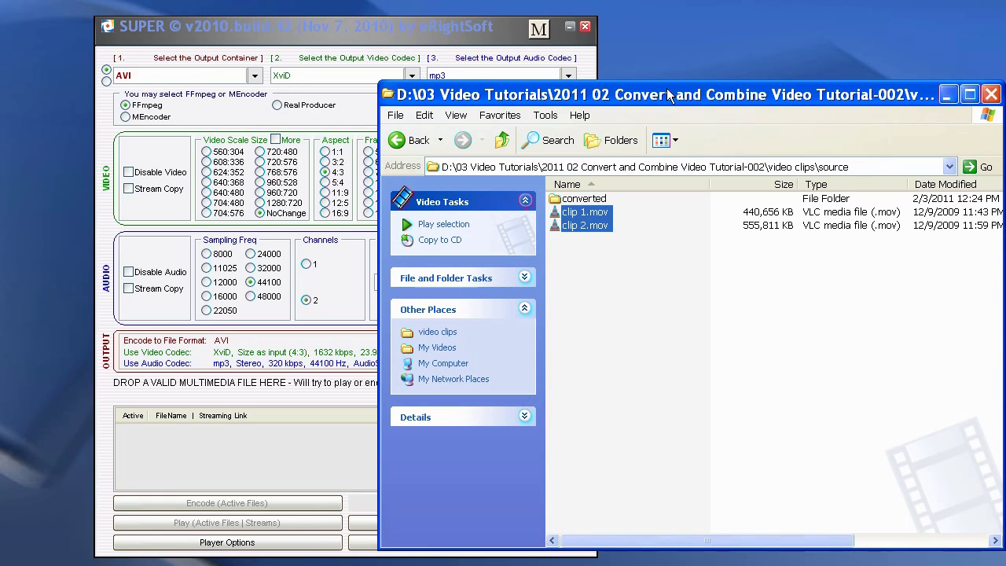
{"action": "left_click_drag", "start_coordinate": [642, 211], "coordinate": [559, 264]}
{"action": "left_click_drag", "start_coordinate": [593, 222], "coordinate": [315, 445]}
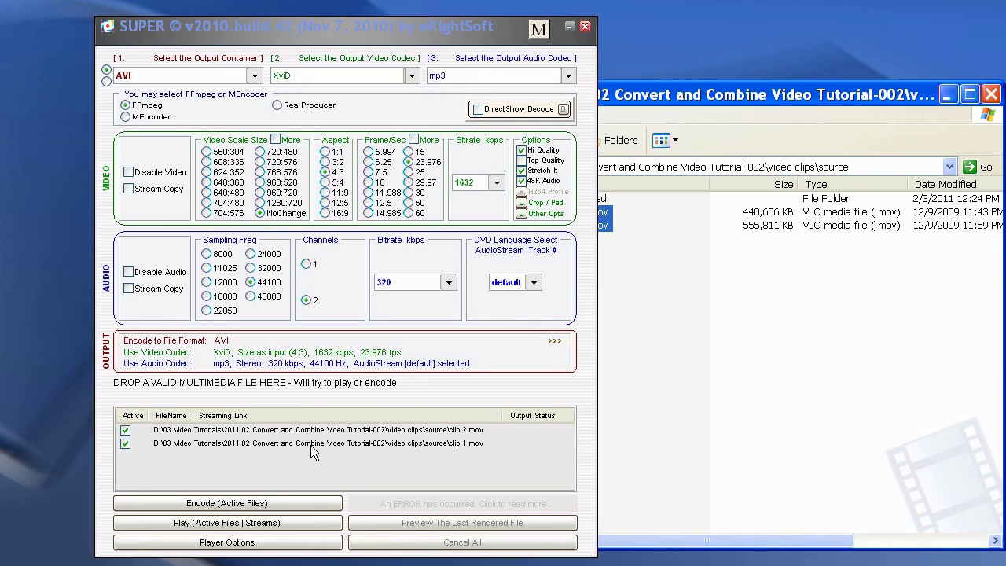
{"action": "left_click", "coordinate": [310, 444]}
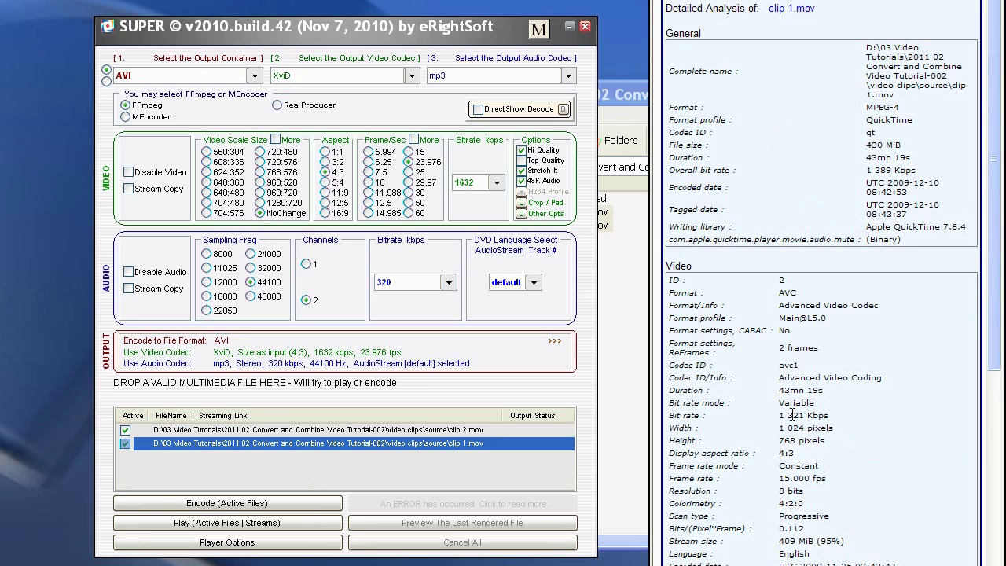
Show clip 2.mov's detailed analysis: AVC, 1024x768, 15 fps, 44mn 18s.
{"action": "mouse_move", "coordinate": [996, 310]}
{"action": "left_mouse_down"}
{"action": "mouse_move", "coordinate": [988, 533]}
{"action": "mouse_move", "coordinate": [991, 305]}
{"action": "left_mouse_up"}
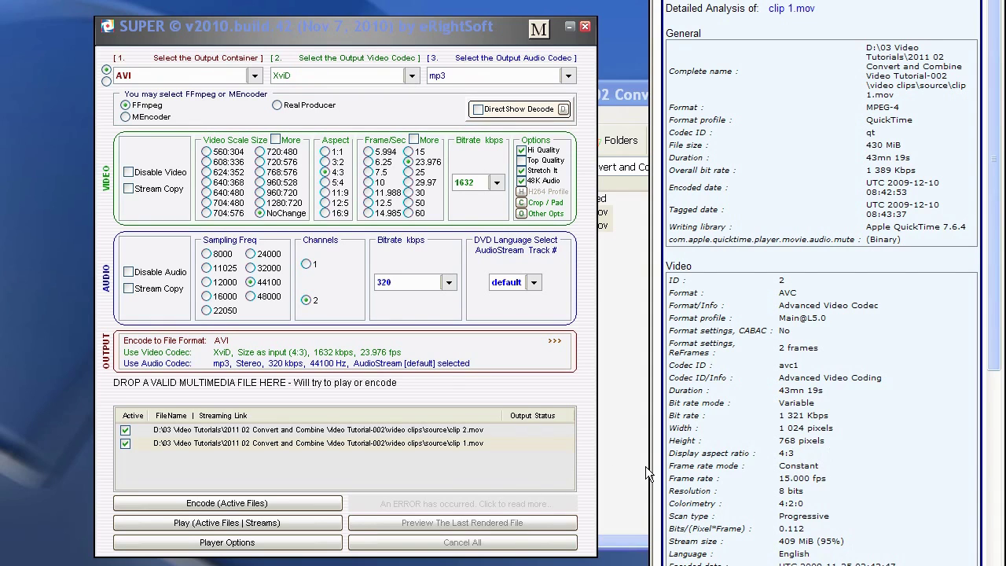
{"action": "mouse_move", "coordinate": [383, 436]}
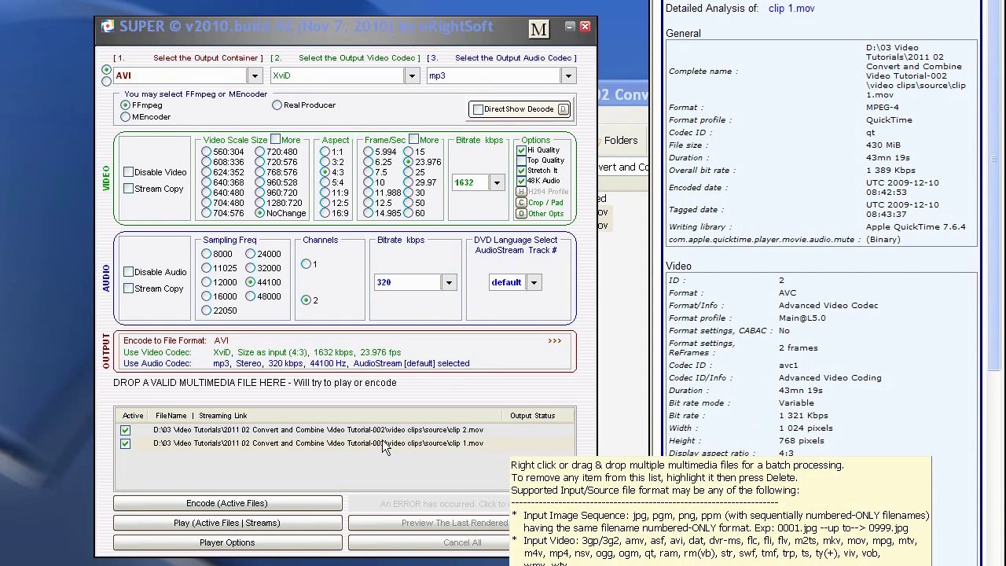
{"action": "left_click", "coordinate": [382, 433]}
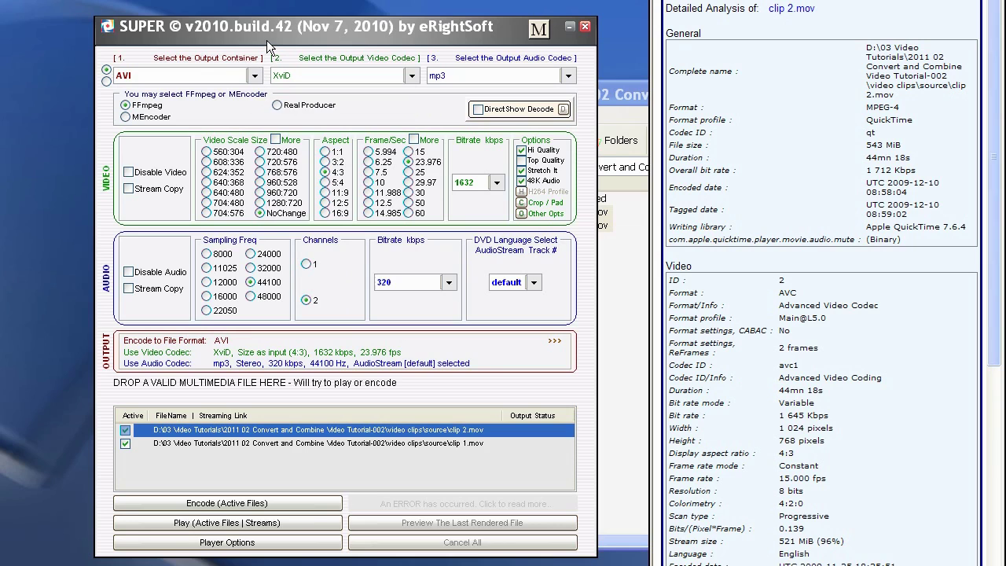
{"action": "left_click", "coordinate": [256, 75]}
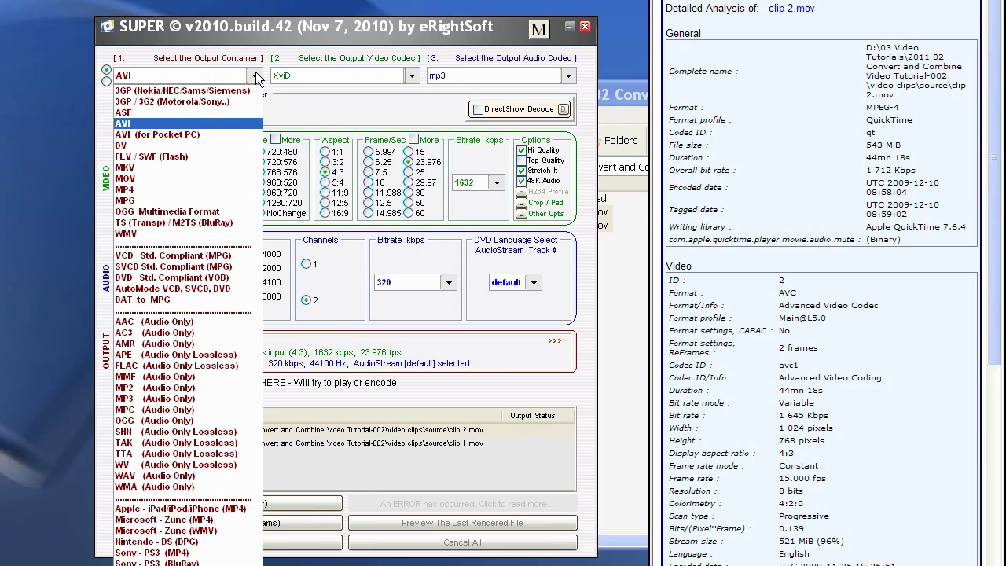
{"action": "left_click", "coordinate": [413, 74]}
{"action": "left_click", "coordinate": [413, 74]}
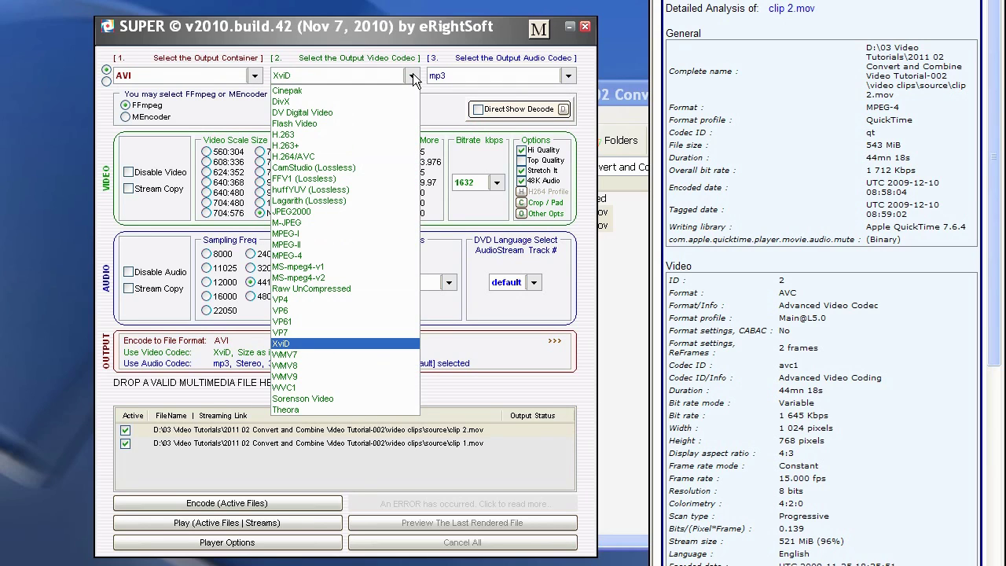
{"action": "left_click", "coordinate": [569, 74]}
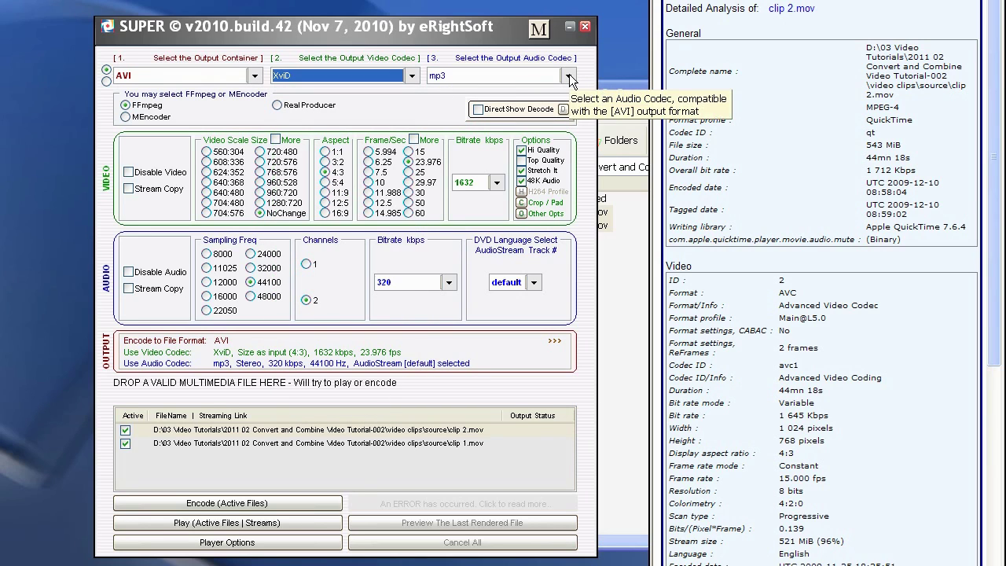
{"action": "left_click", "coordinate": [569, 75]}
{"action": "left_click", "coordinate": [353, 106]}
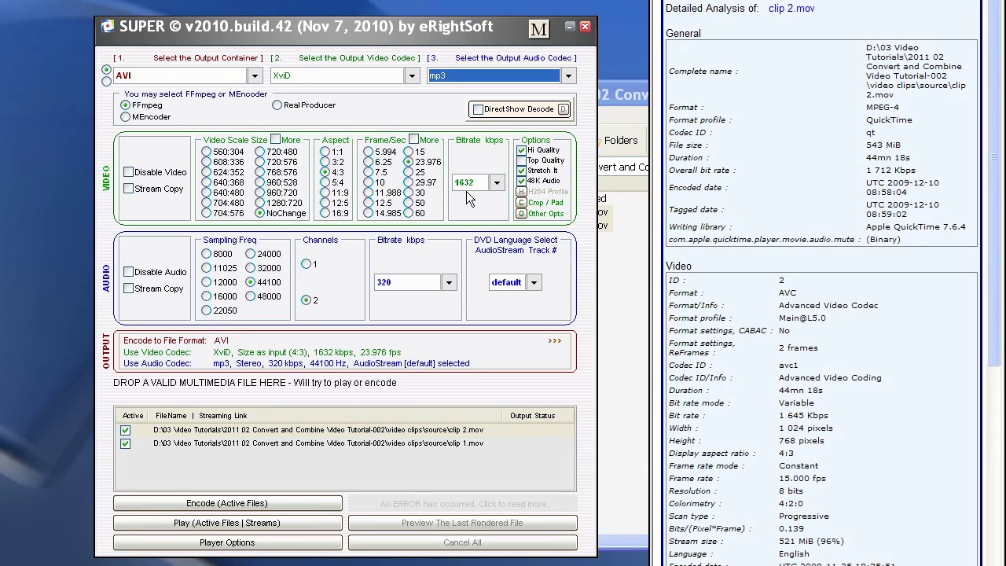
{"action": "left_click", "coordinate": [496, 182]}
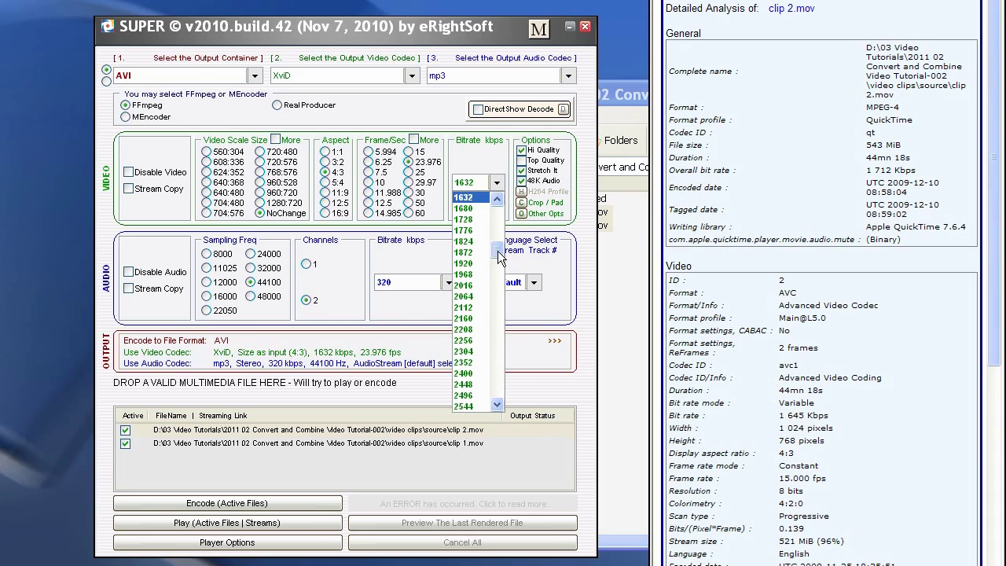
{"action": "left_click_drag", "start_coordinate": [498, 252], "coordinate": [498, 230]}
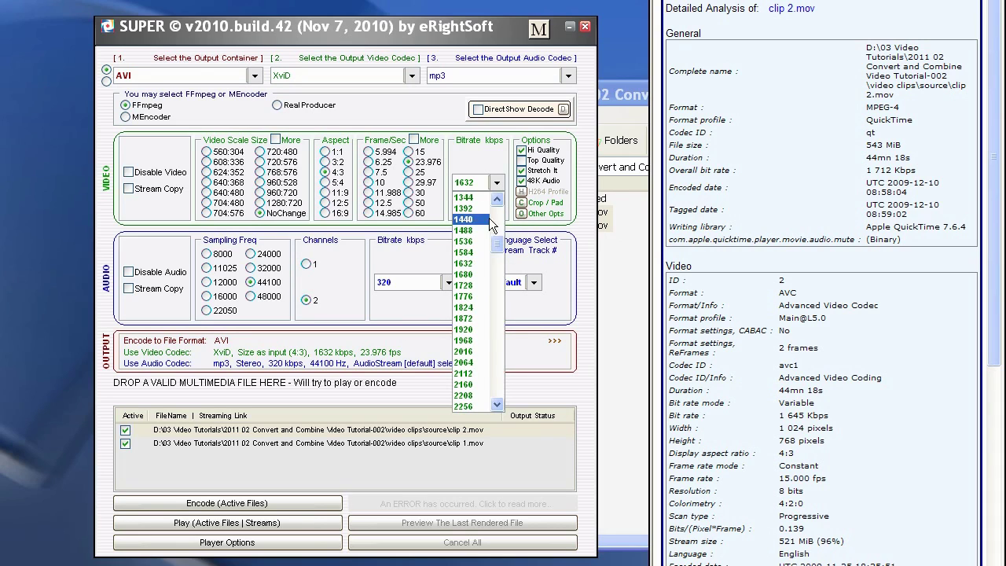
{"action": "left_click", "coordinate": [477, 154]}
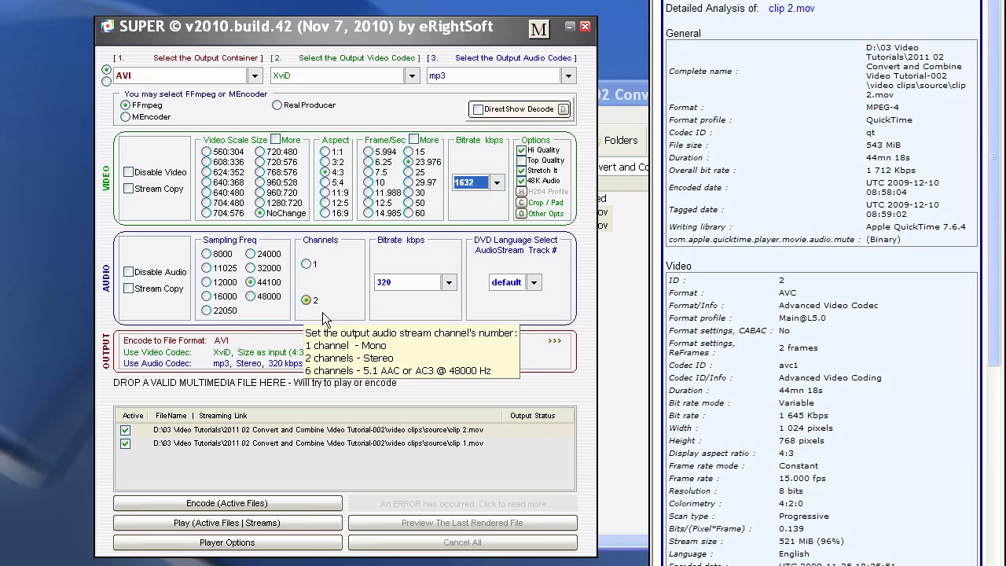
{"action": "left_click", "coordinate": [446, 284]}
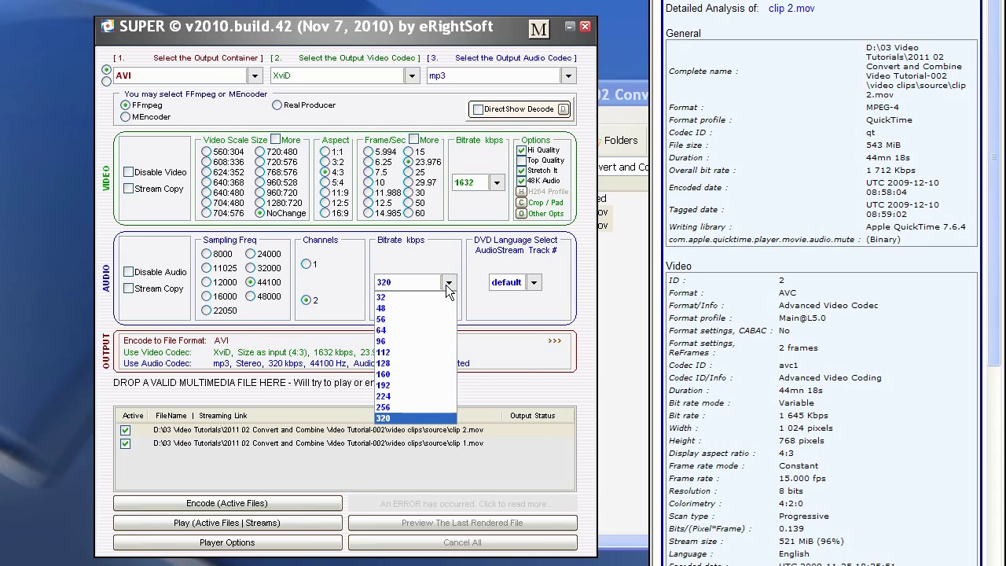
{"action": "left_click", "coordinate": [435, 417]}
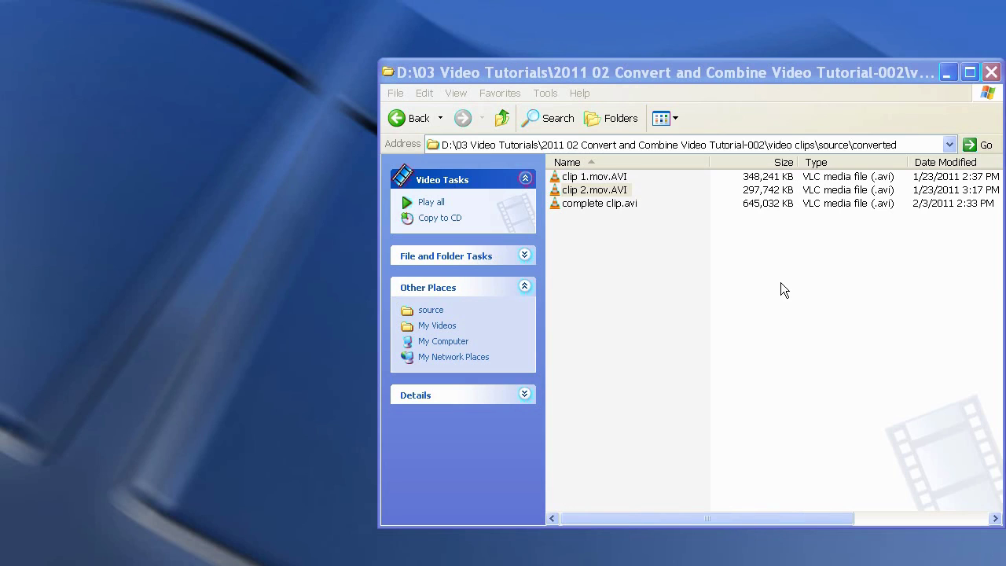
Load clip 1.mov.AVI from the converted folder into VirtualDubMod.
{"action": "key", "text": "alt+Tab"}
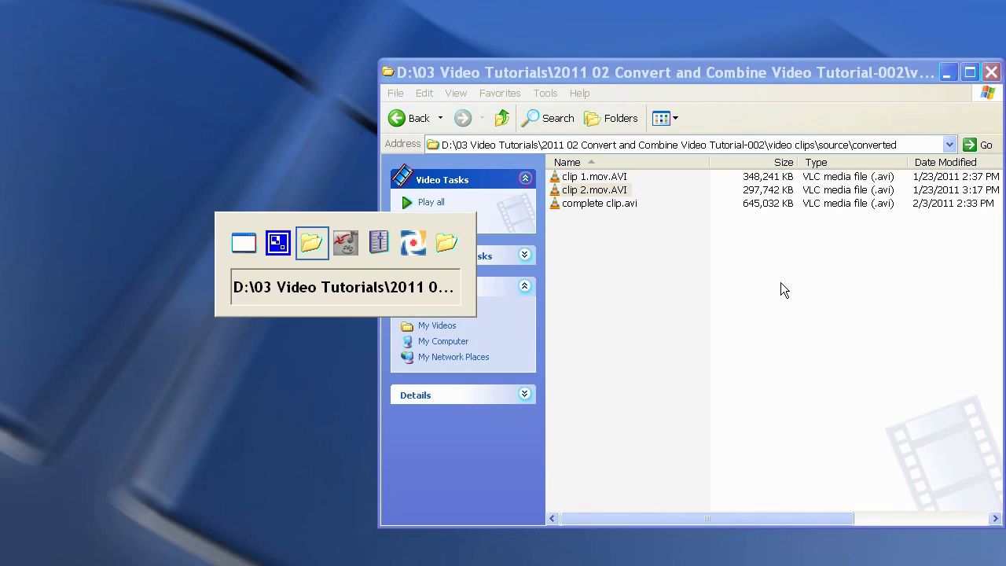
{"action": "key", "text": "alt+Tab"}
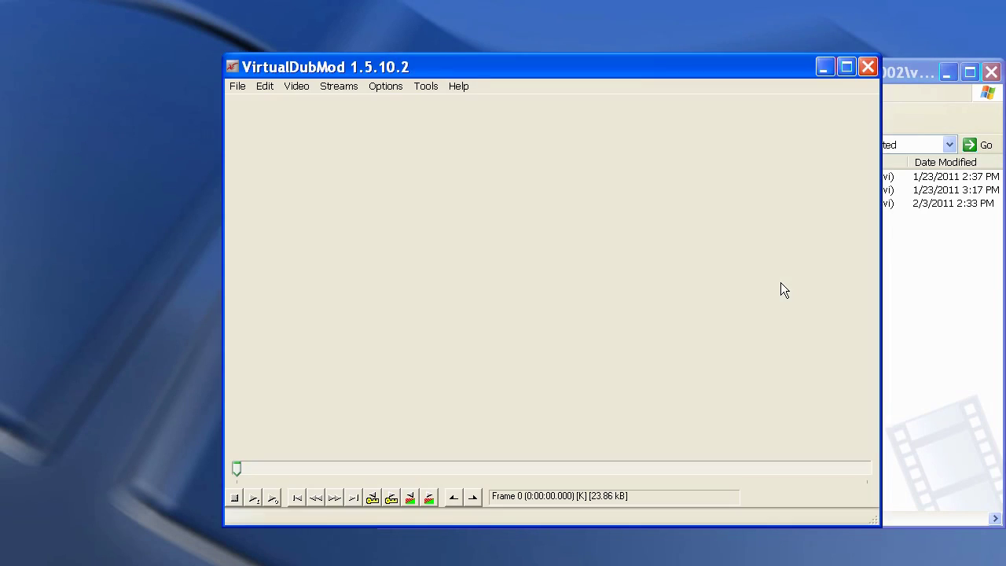
{"action": "left_click", "coordinate": [910, 73]}
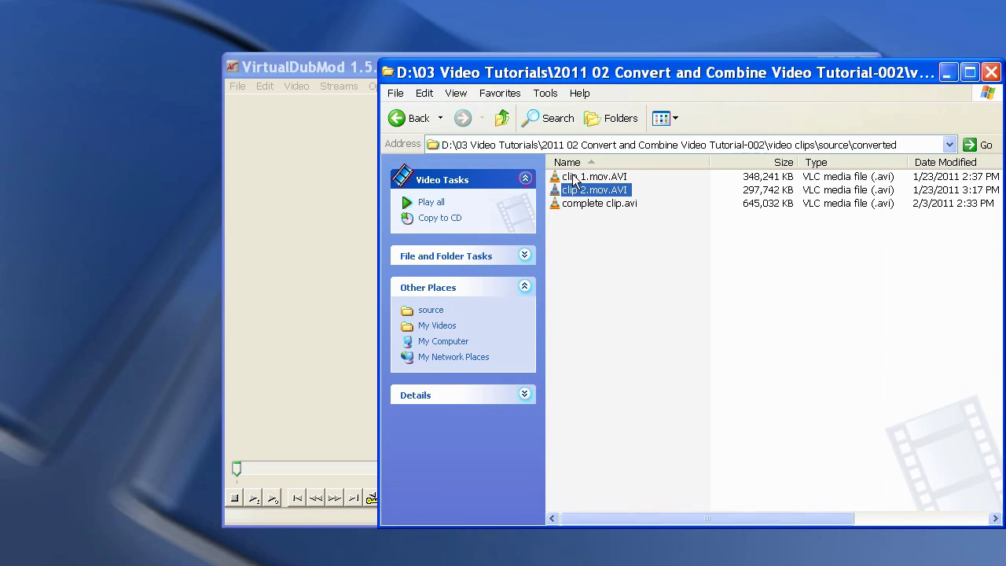
{"action": "left_click", "coordinate": [575, 180]}
{"action": "left_click_drag", "start_coordinate": [575, 179], "coordinate": [312, 136]}
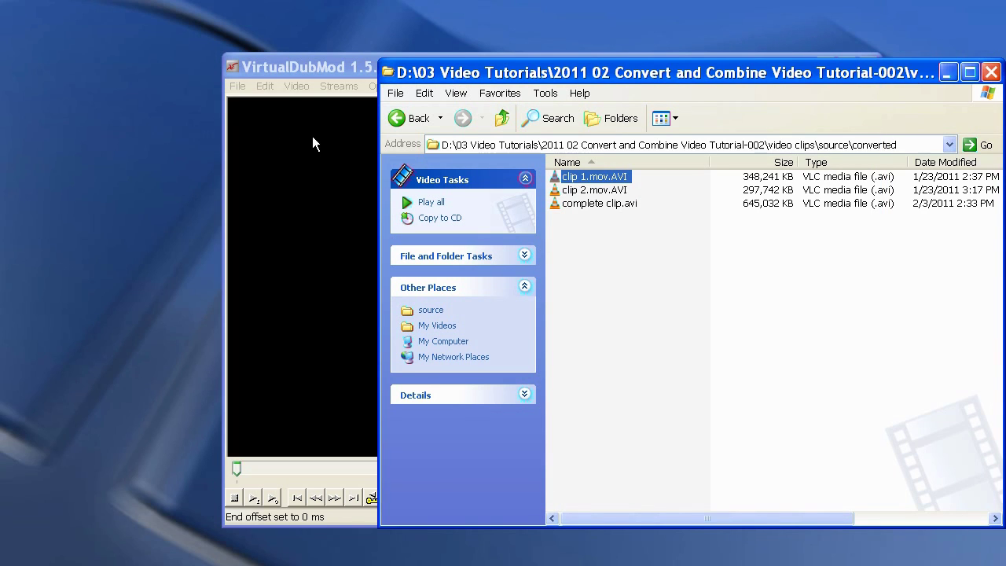
Append clip 2.mov.AVI as a second segment after clip 1.mov.AVI.
{"action": "left_click", "coordinate": [233, 87]}
{"action": "left_click", "coordinate": [257, 124]}
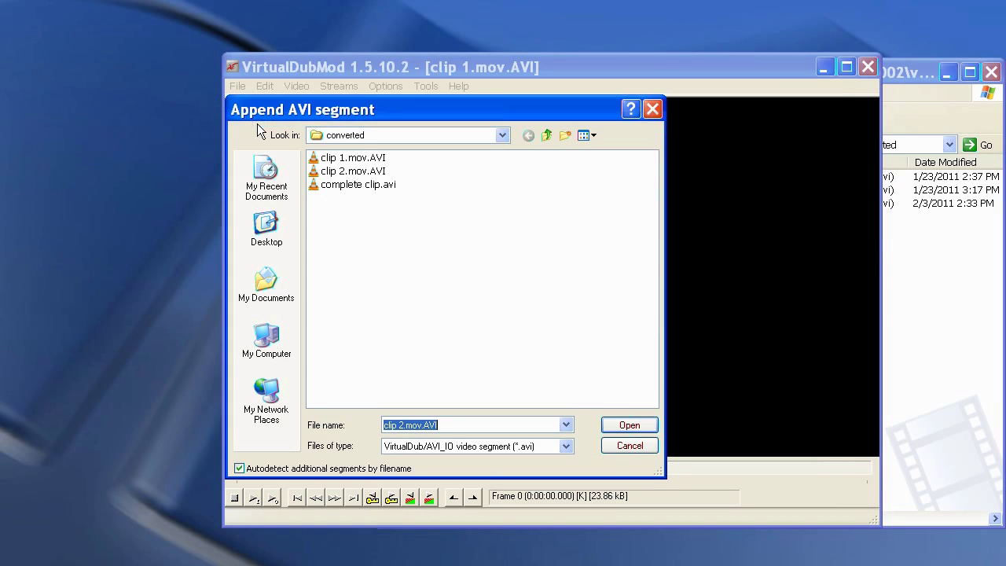
{"action": "double_click", "coordinate": [346, 168]}
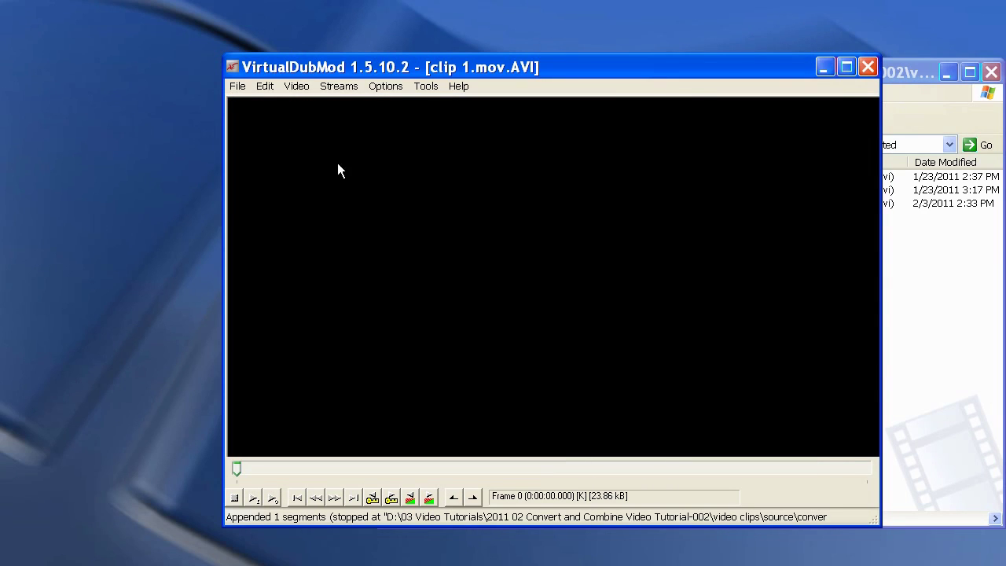
{"action": "left_click", "coordinate": [238, 87]}
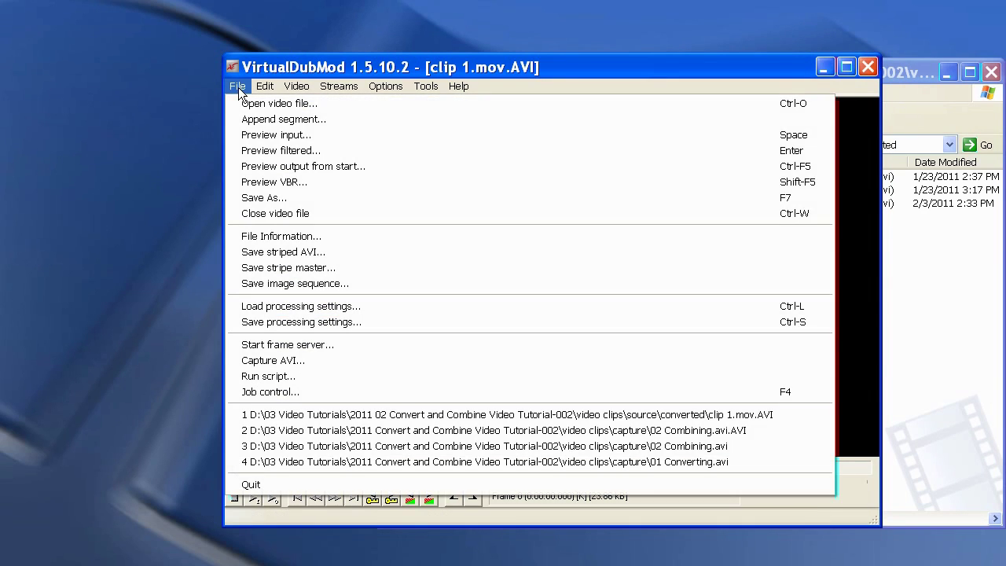
Save the joined video as complete clip.avi in the converted folder.
{"action": "left_click", "coordinate": [273, 197]}
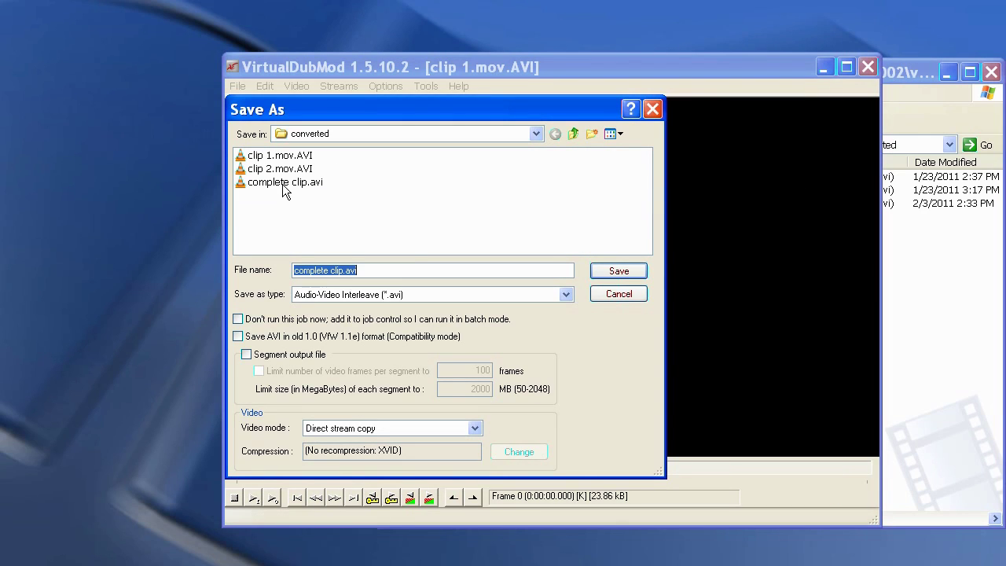
{"action": "left_click", "coordinate": [282, 183]}
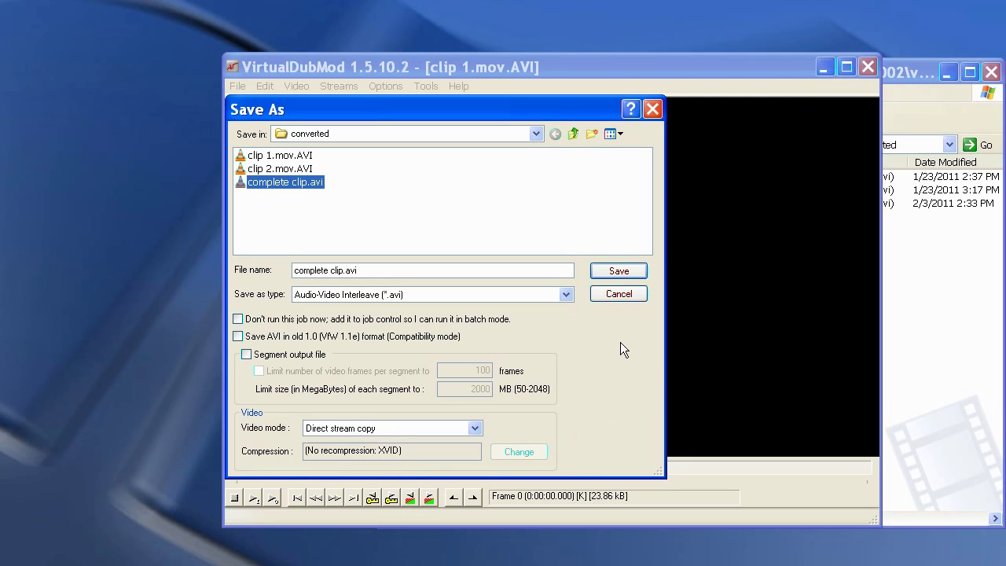
{"action": "left_click", "coordinate": [618, 271]}
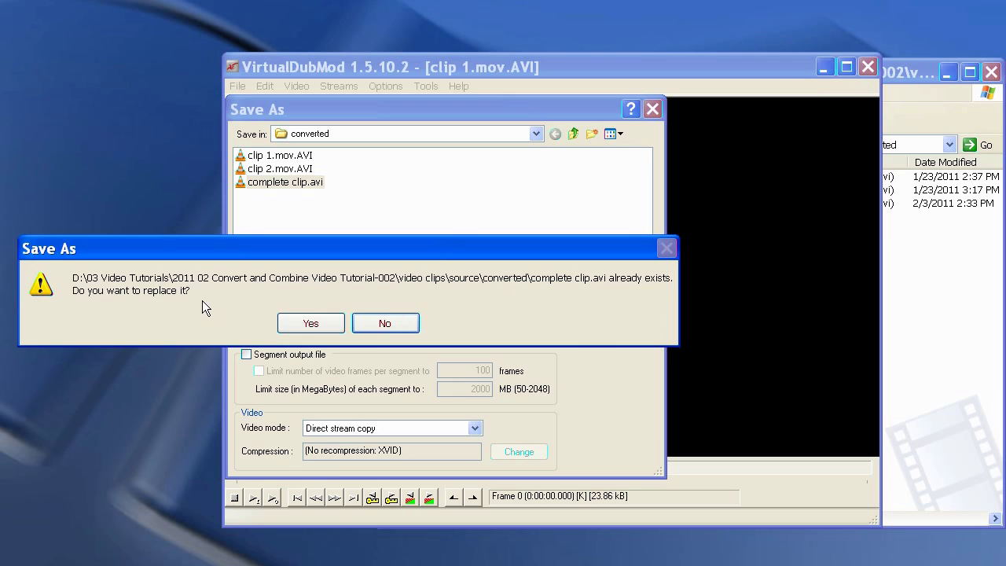
Confirm overwriting complete clip.avi, then return to the converted folder in Explorer.
{"action": "left_click", "coordinate": [306, 322]}
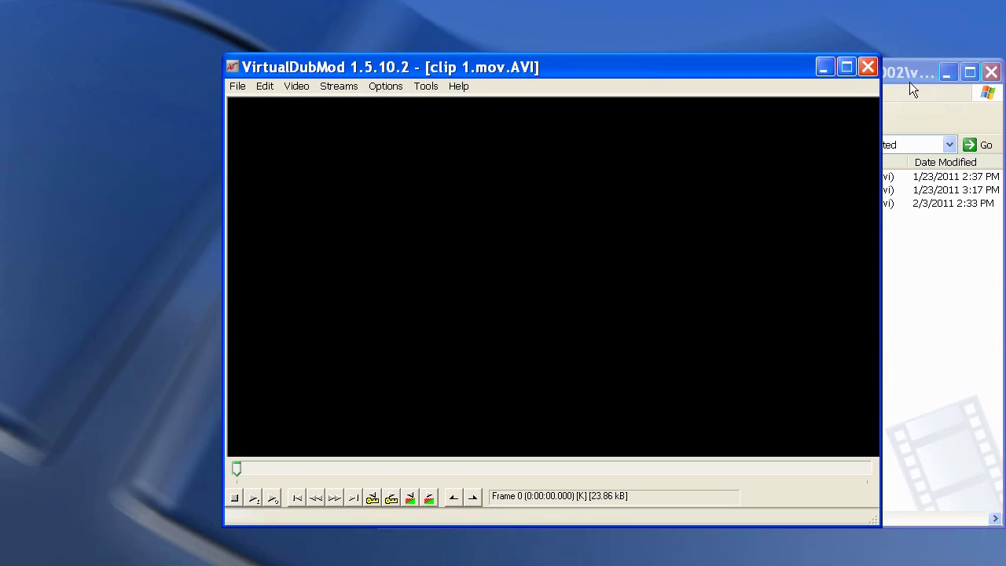
{"action": "left_click", "coordinate": [911, 74]}
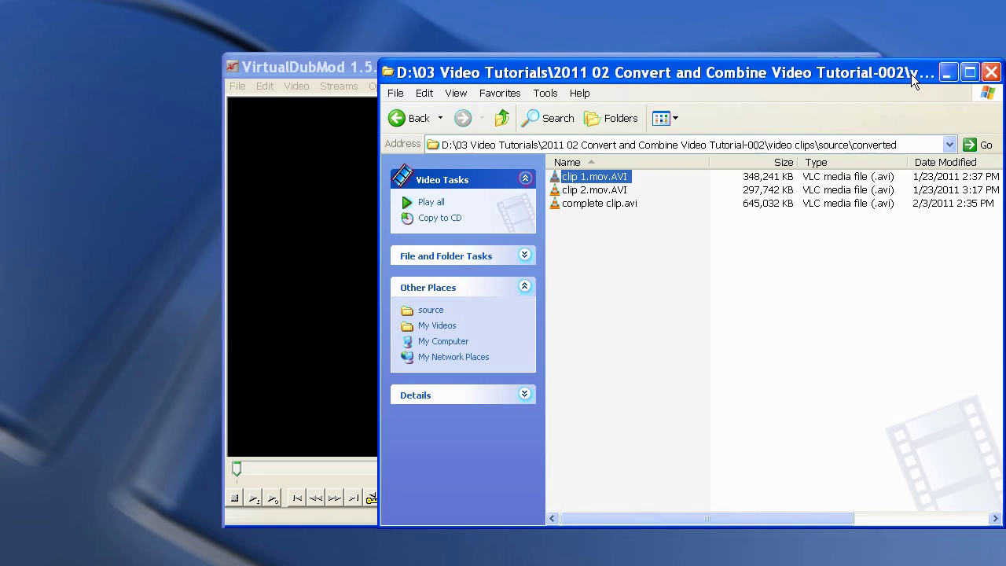